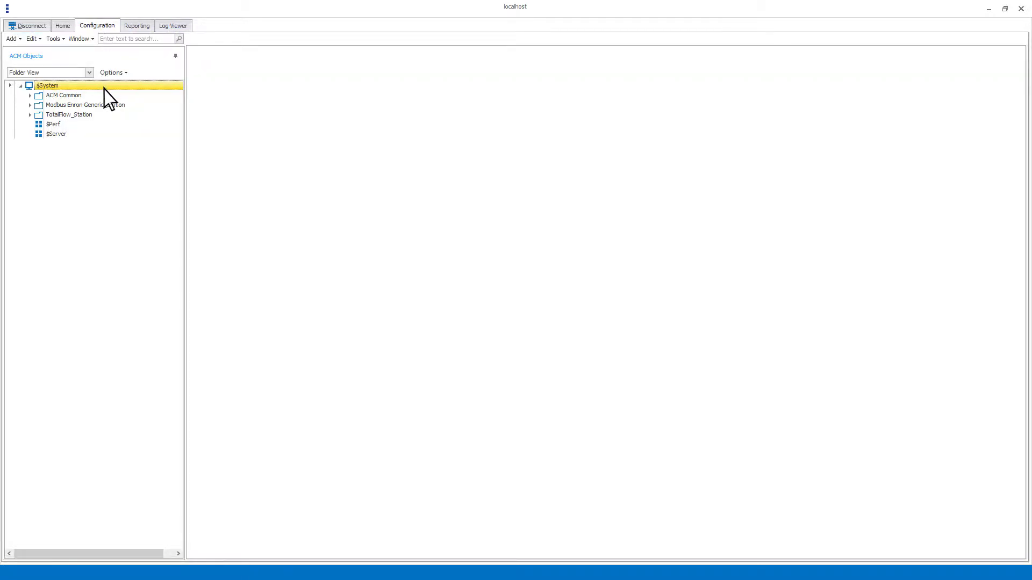
# Step: Open the TotalFlow_RTU device from the TotalFlow_Station folder and enable its time synchronization
pyautogui.click(106, 115)
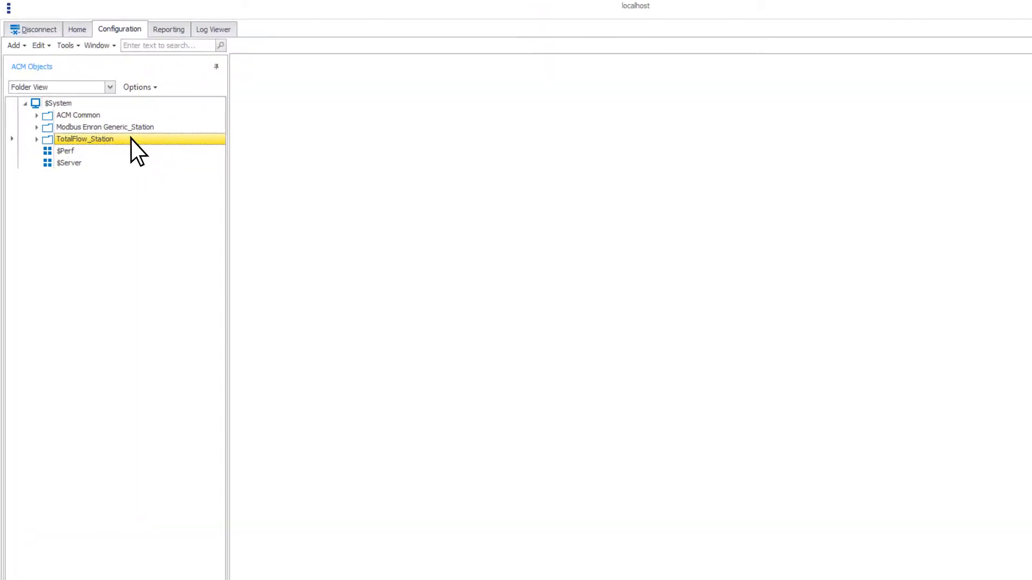
pyautogui.click(36, 139)
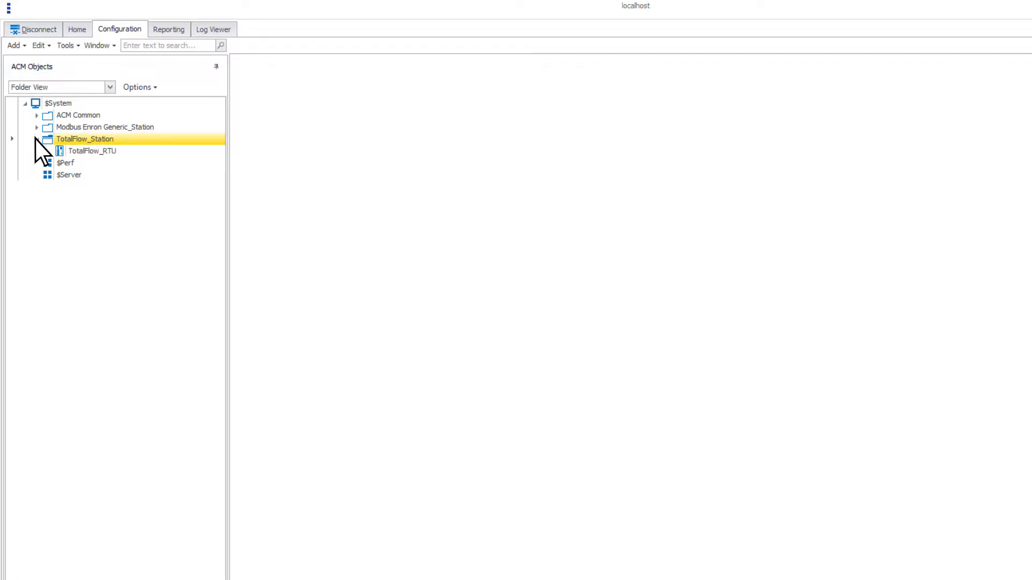
pyautogui.click(99, 150)
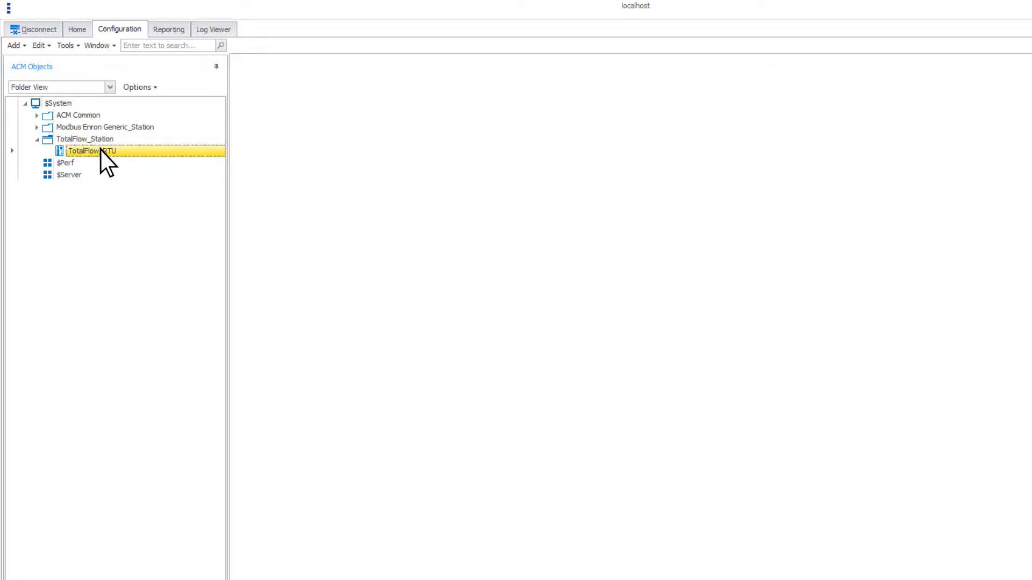
pyautogui.doubleClick(101, 151)
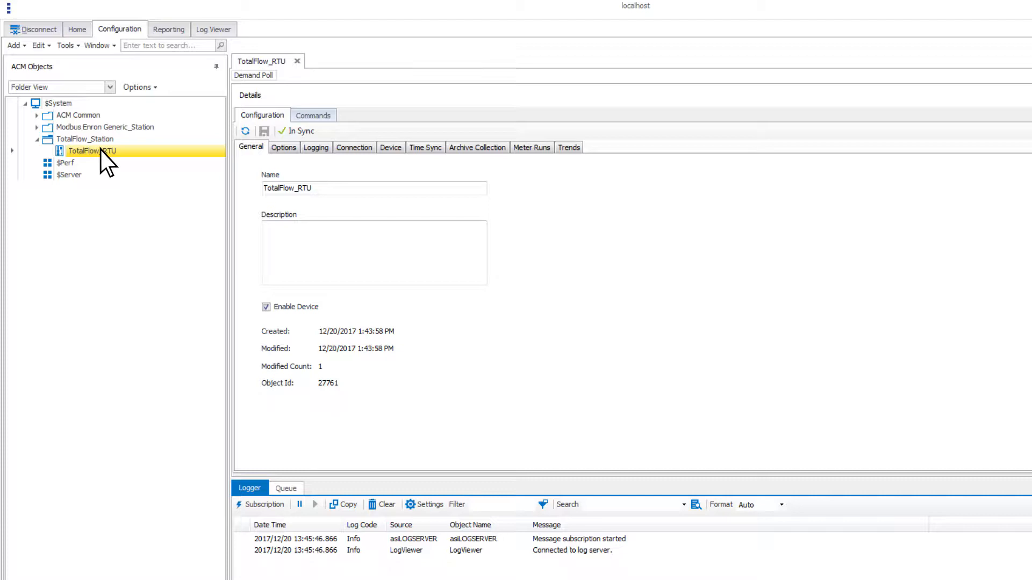
pyautogui.click(428, 148)
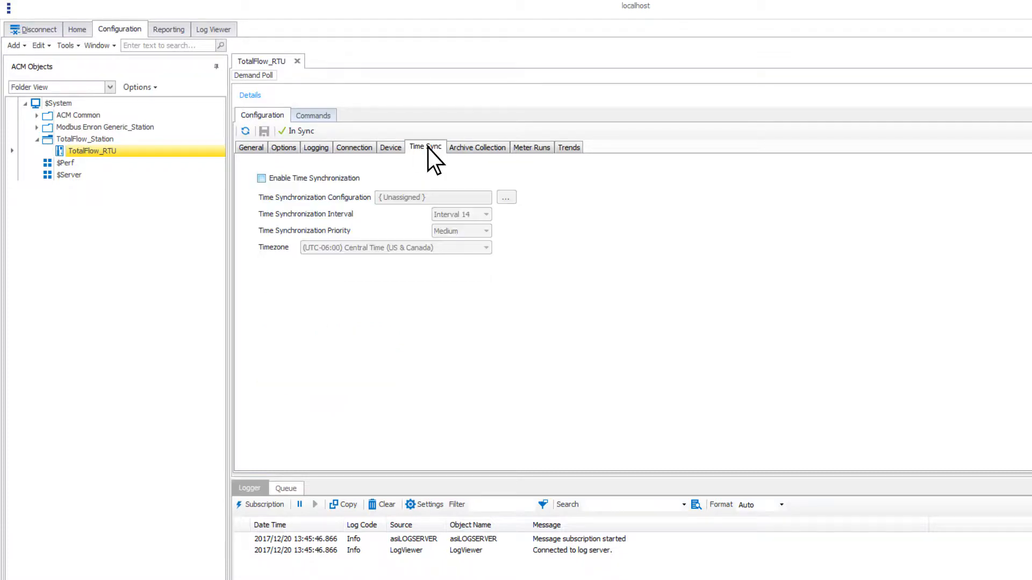
pyautogui.click(261, 178)
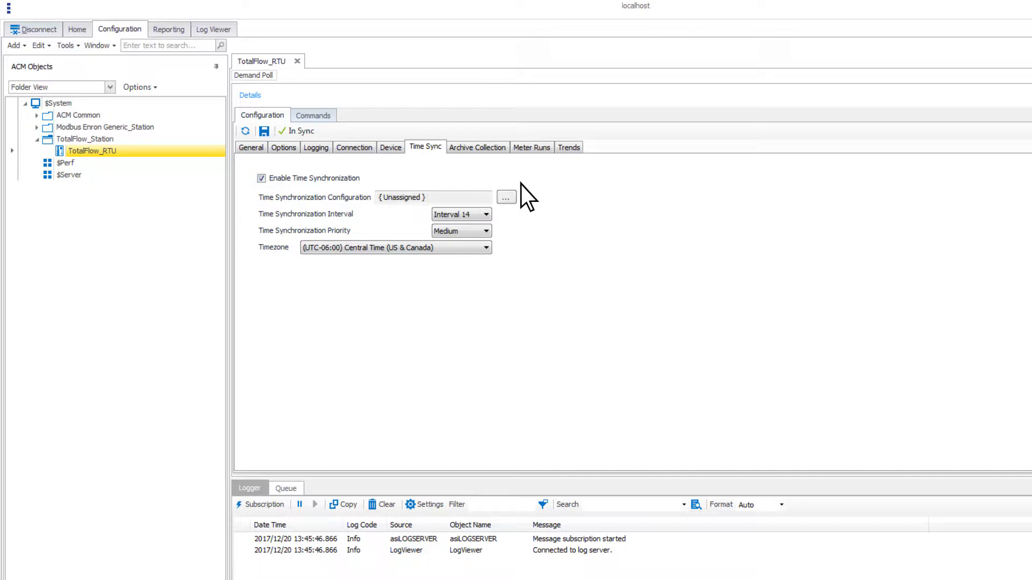
# Step: Review the available time synchronization intervals and time zones for TotalFlow_RTU without changing them
pyautogui.click(476, 215)
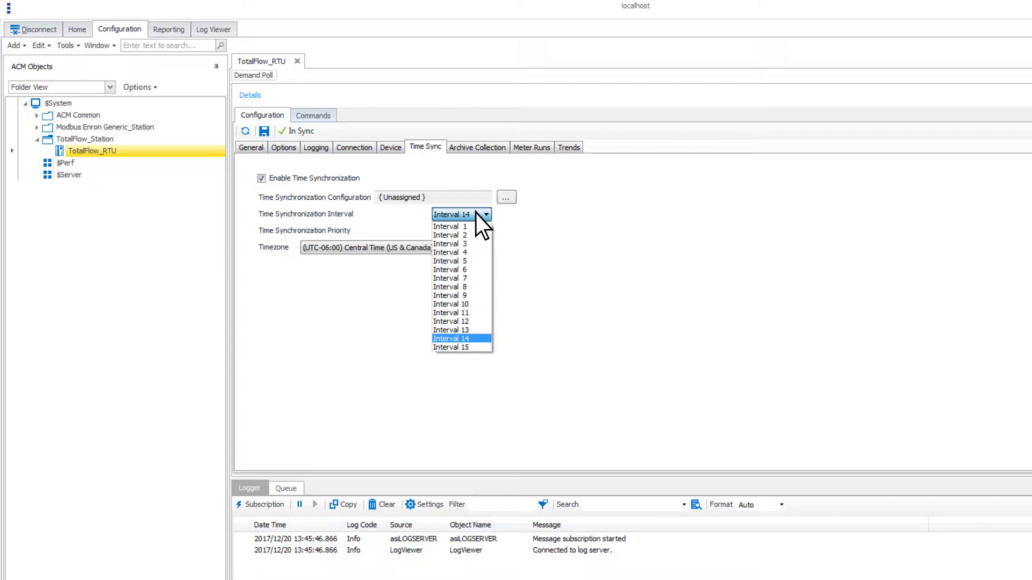
pyautogui.click(475, 215)
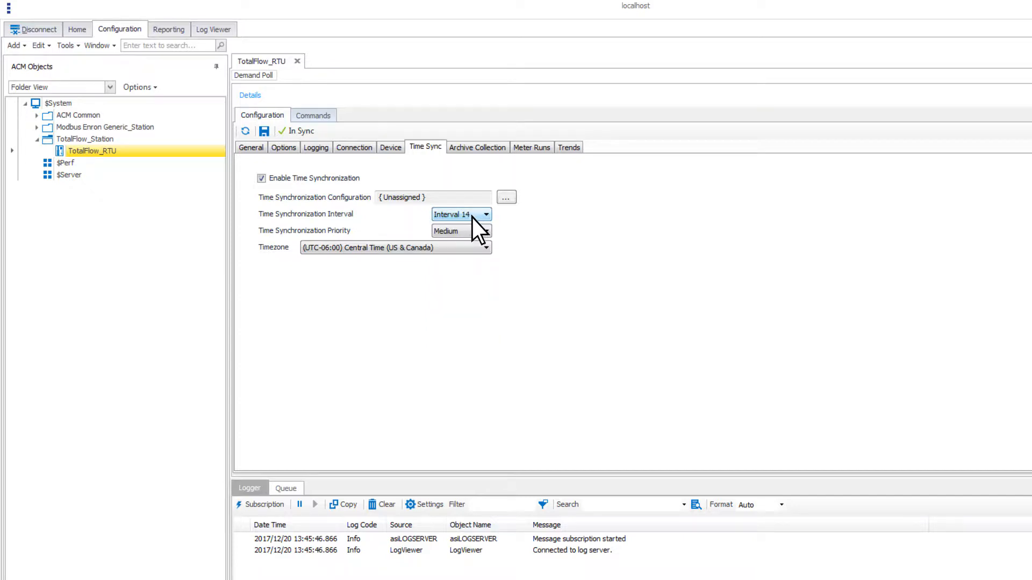
pyautogui.click(449, 248)
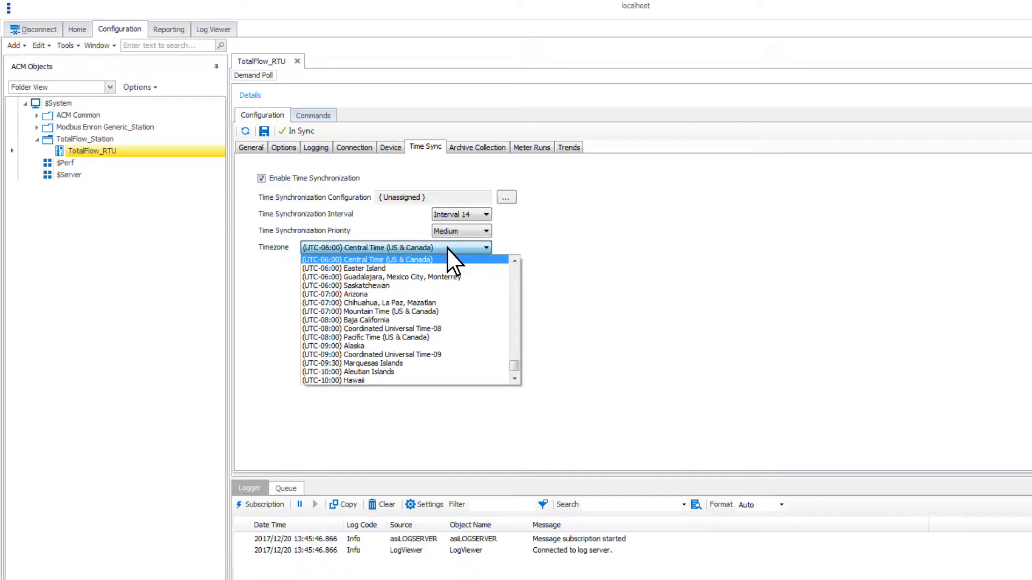
pyautogui.click(447, 250)
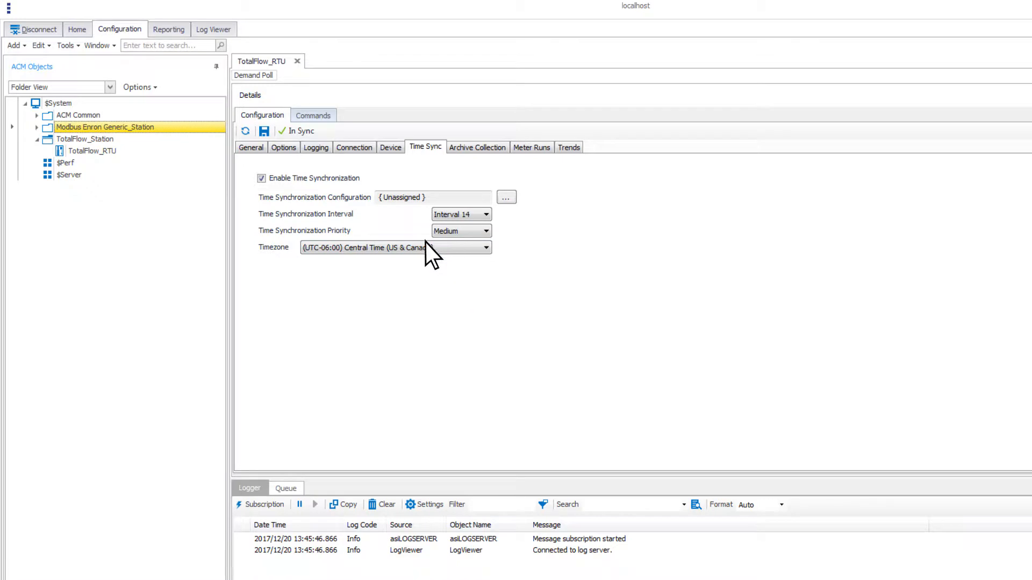
# Step: View the time synchronization settings of Modbus Enron Generic_RTU in the Modbus Enron Generic_Station folder, and close the device
pyautogui.click(36, 127)
pyautogui.click(146, 139)
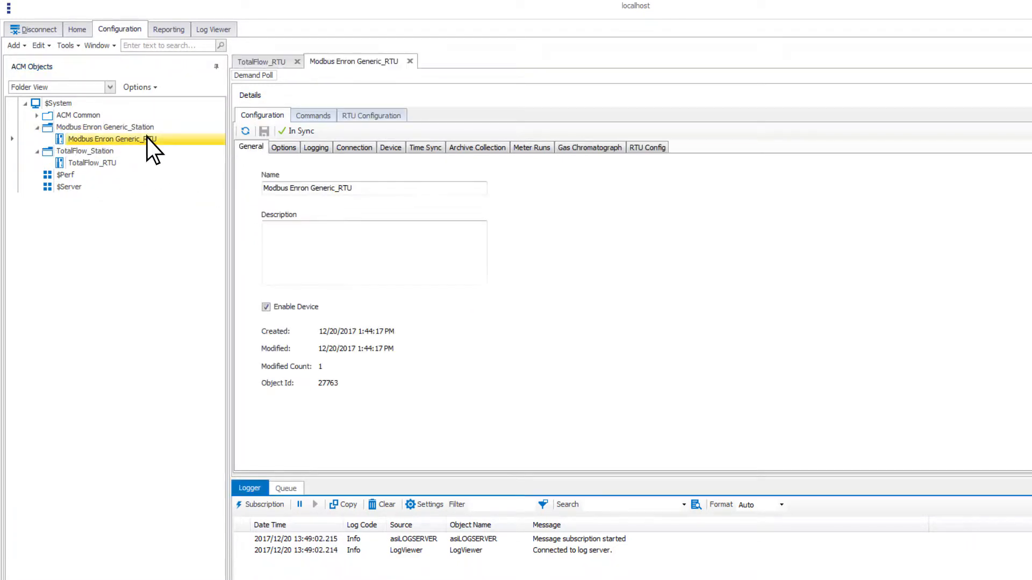
pyautogui.click(431, 148)
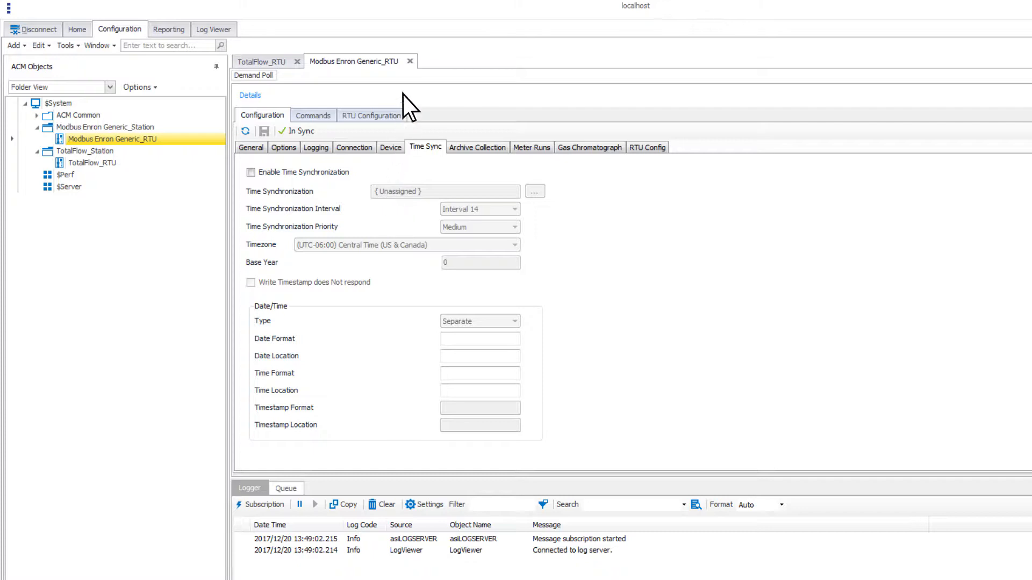
pyautogui.click(409, 61)
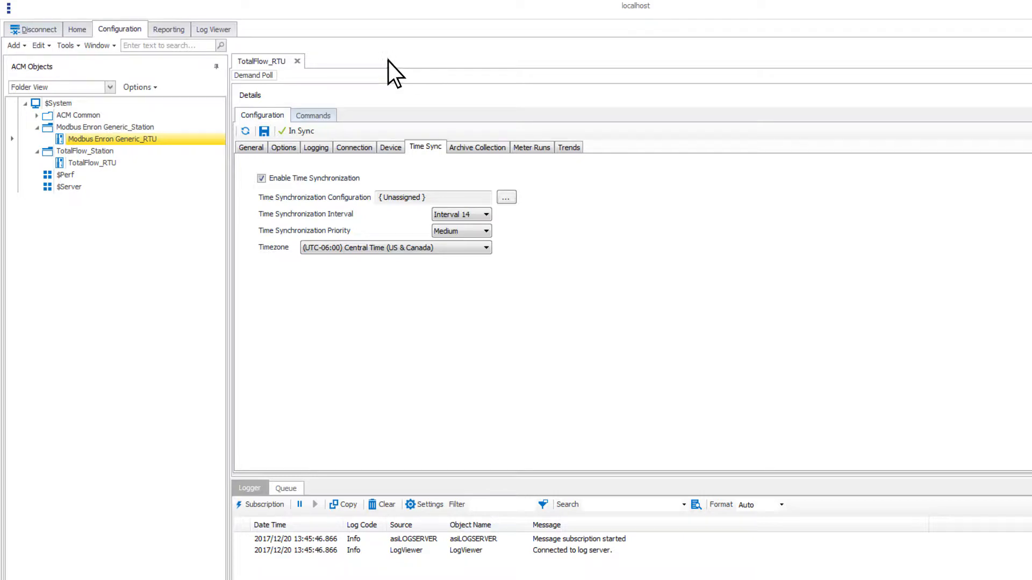
# Step: Add a TimeSync object to the ACM Common folder
pyautogui.click(15, 47)
pyautogui.moveTo(59, 122)
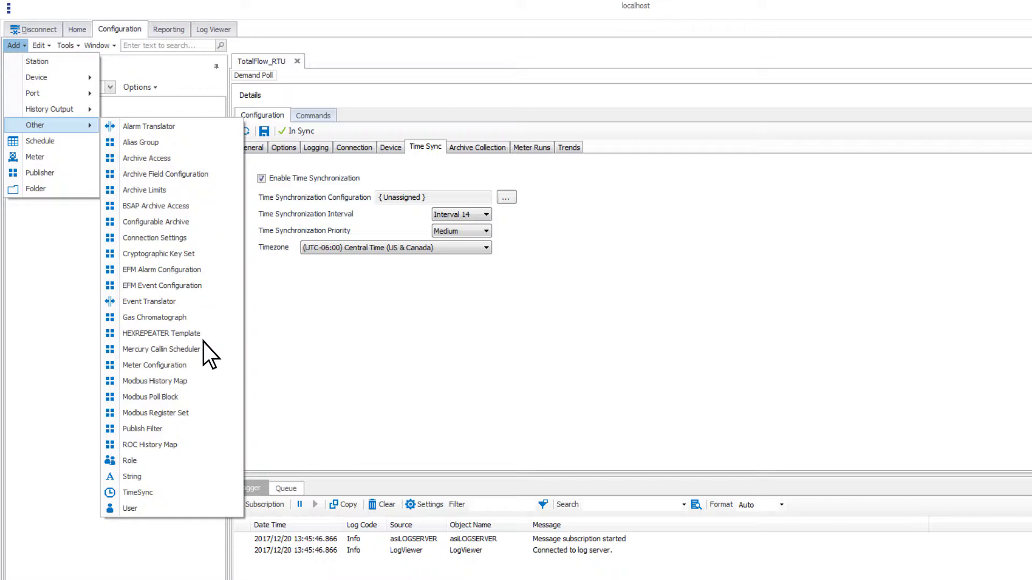
pyautogui.click(203, 492)
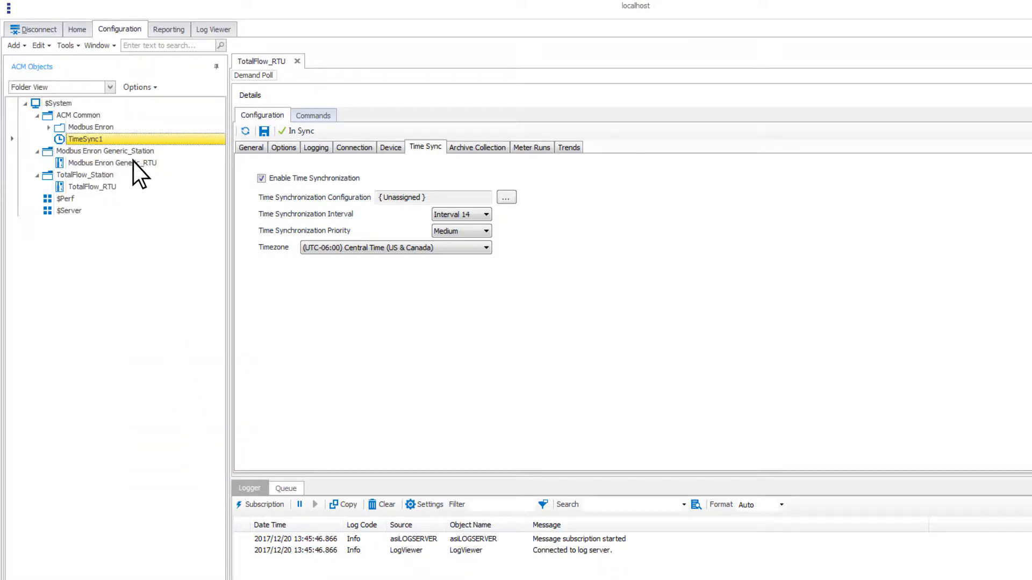
# Step: Open the new TimeSync object's properties and change its name to "TimeSync Test", keeping it enabled
pyautogui.rightClick(128, 138)
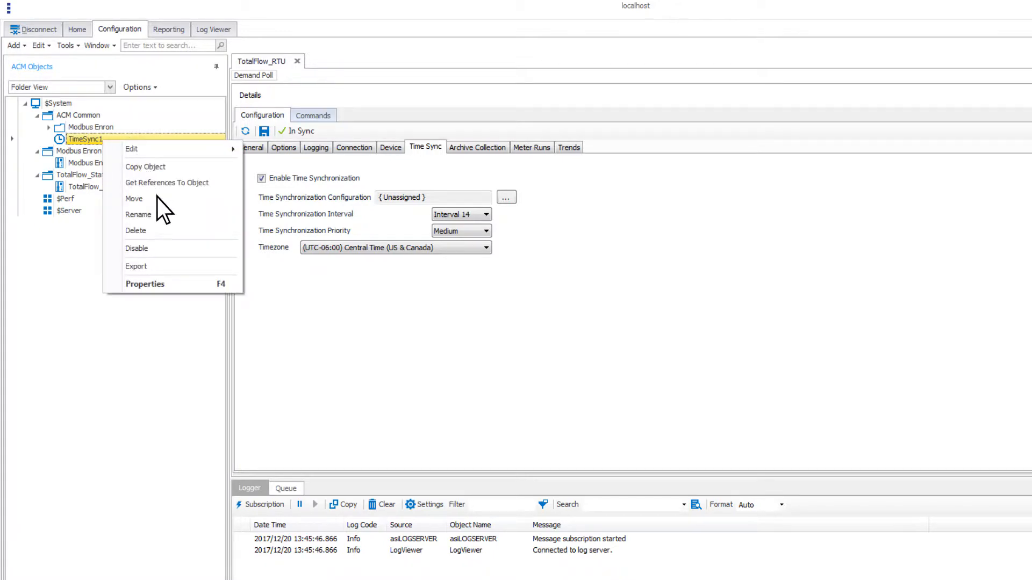
pyautogui.click(199, 284)
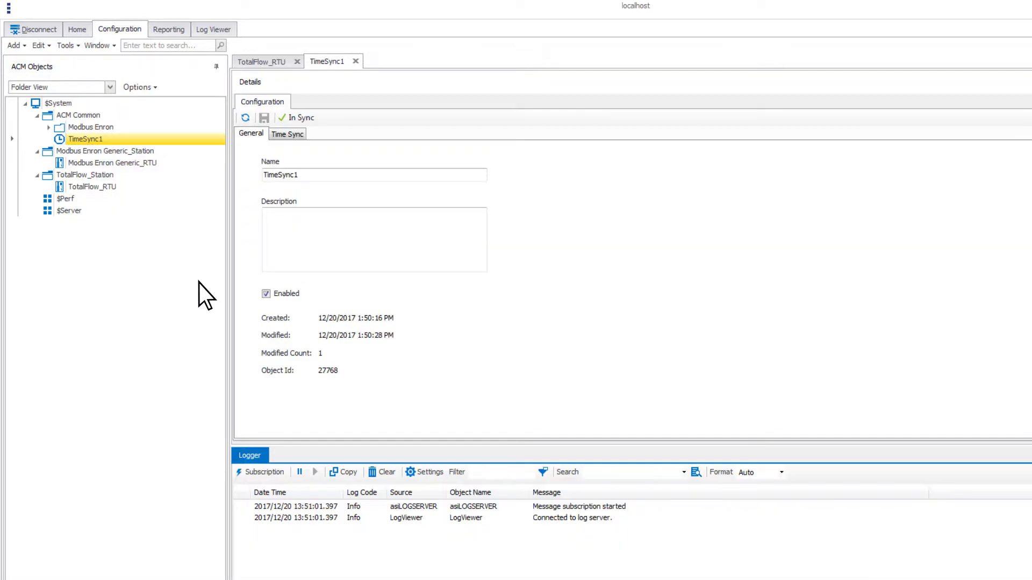
pyautogui.doubleClick(318, 175)
pyautogui.press('BackSpace')
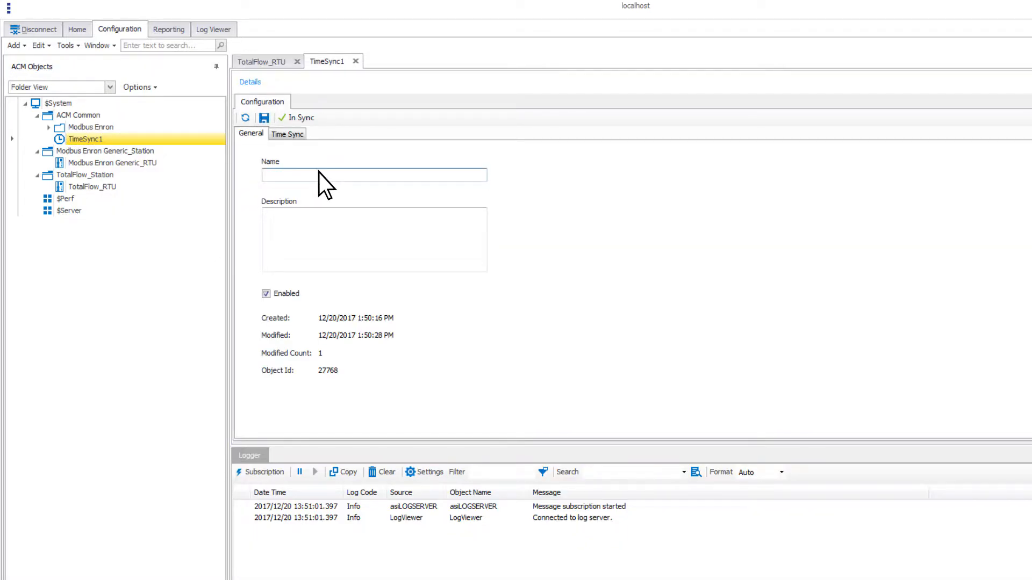
pyautogui.write('TimeSync Test')
pyautogui.click(266, 295)
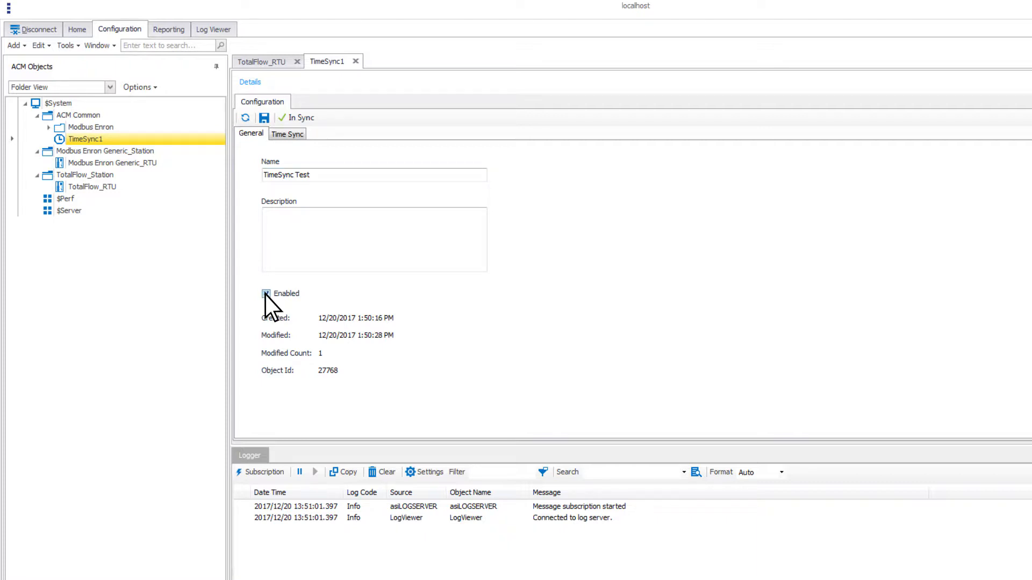
# Step: Try the Always sync type in the TimeSync object's basic settings and switch back to Range
pyautogui.click(286, 135)
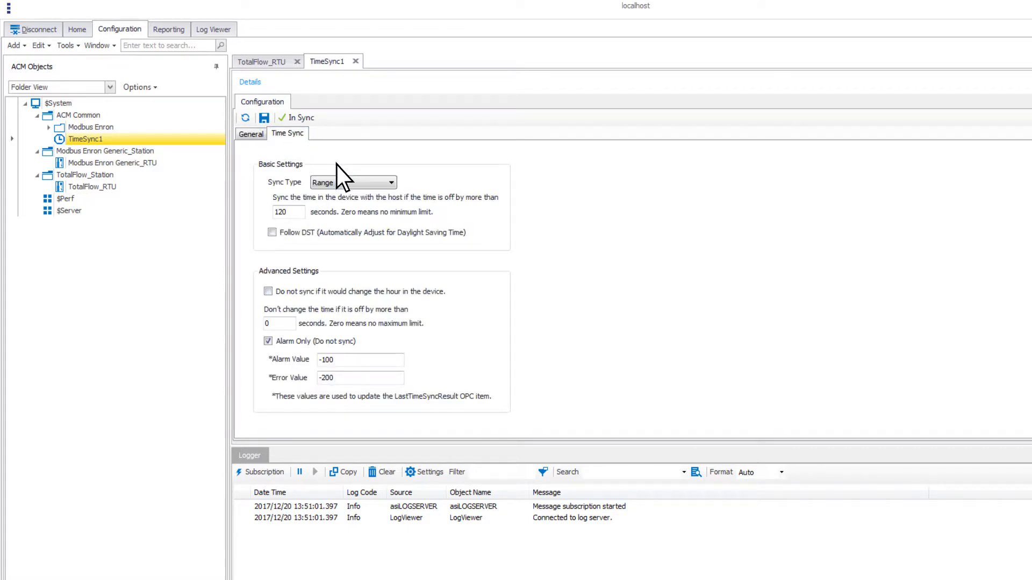
pyautogui.click(369, 185)
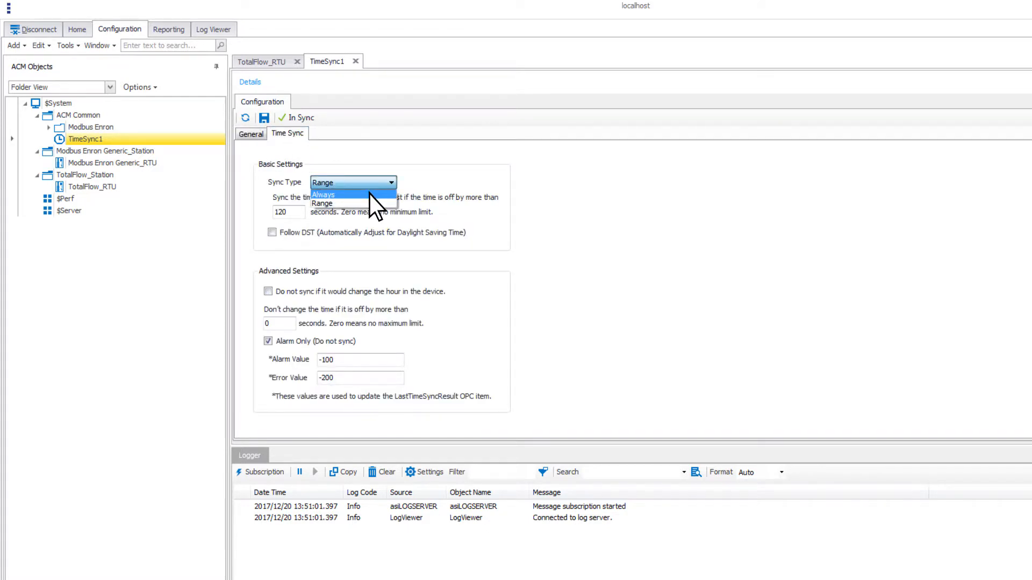
pyautogui.click(369, 195)
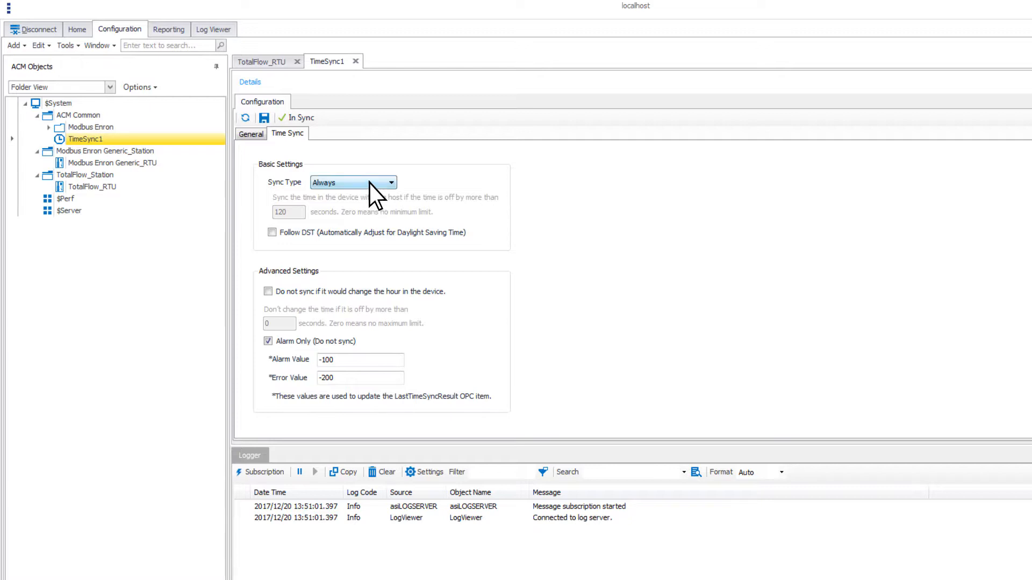
pyautogui.click(369, 183)
pyautogui.click(369, 205)
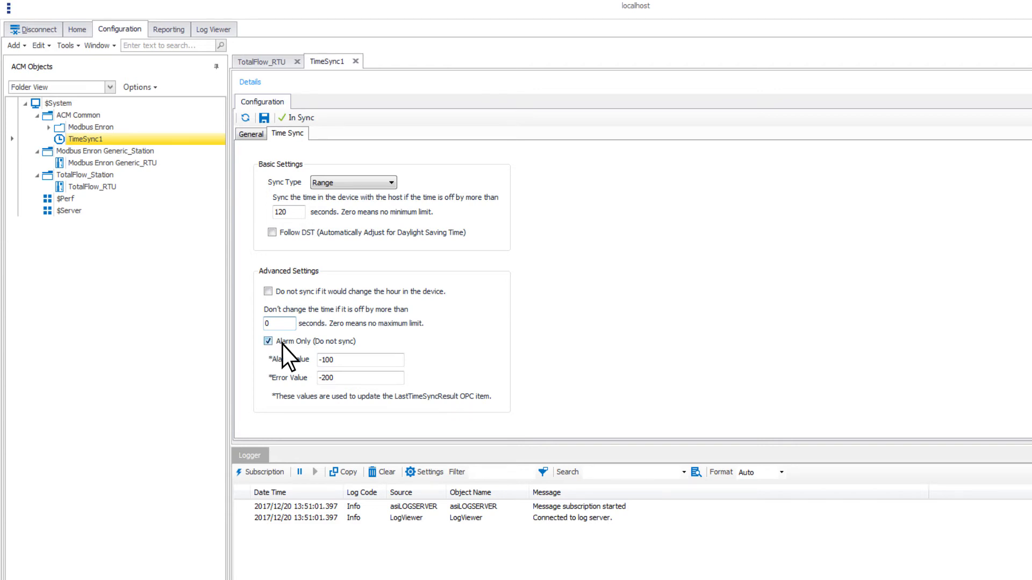
# Step: Examine the TimeSync object's alarm and error value settings, and return to its general settings
pyautogui.doubleClick(337, 360)
pyautogui.doubleClick(338, 378)
pyautogui.click(253, 136)
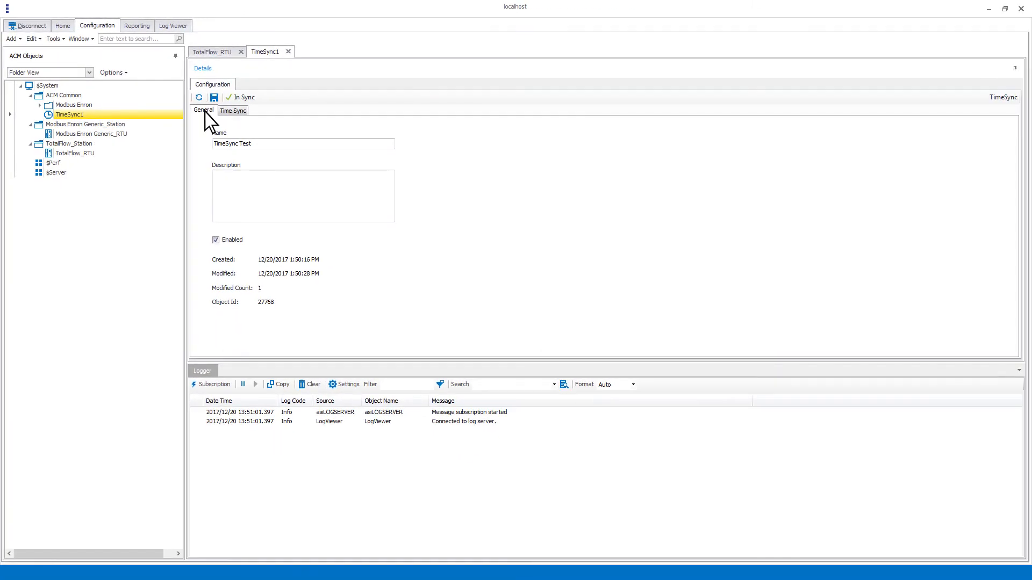